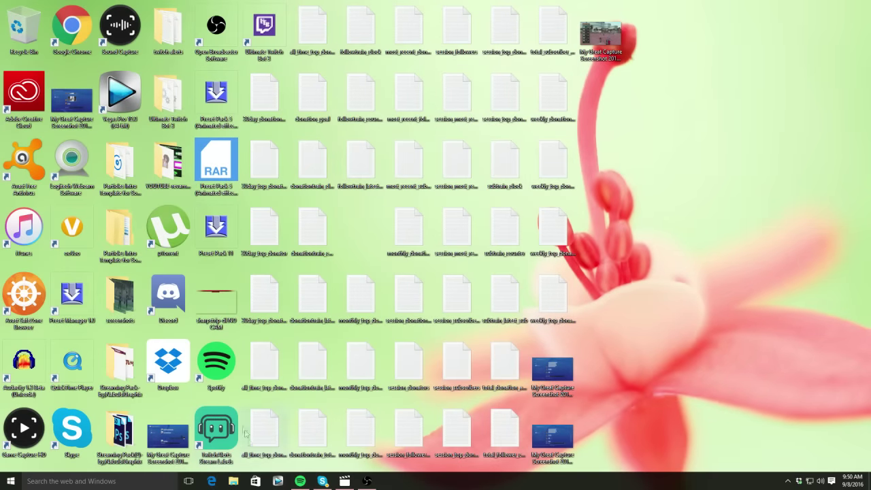
# Open File Explorer and show the contents of the REMOVABLE D (E:) drive.
pyautogui.click(234, 481)
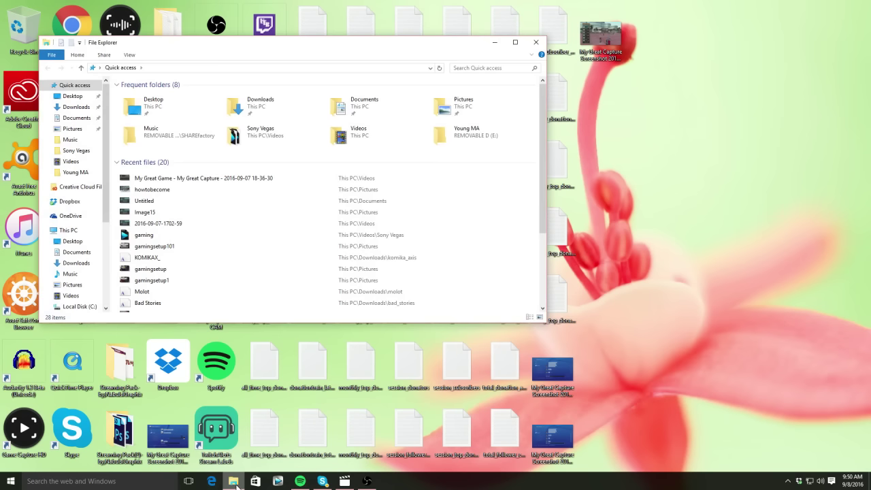
pyautogui.scroll(-2, 94, 259)
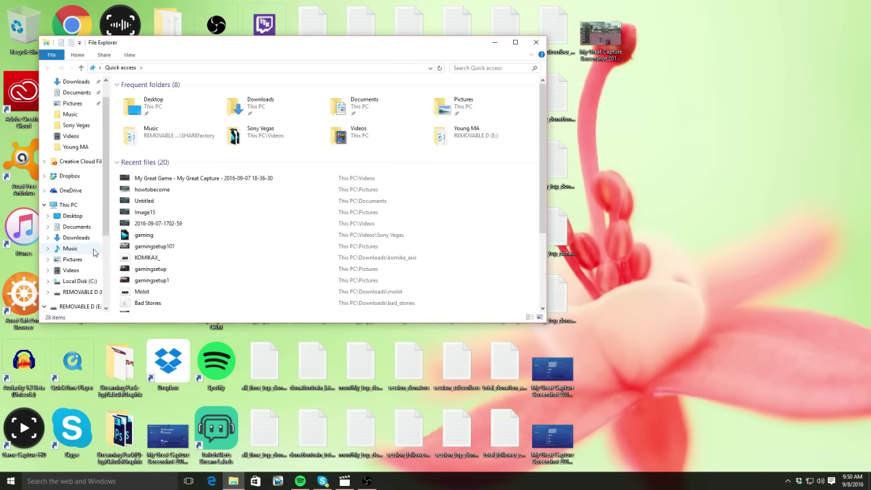
pyautogui.click(77, 289)
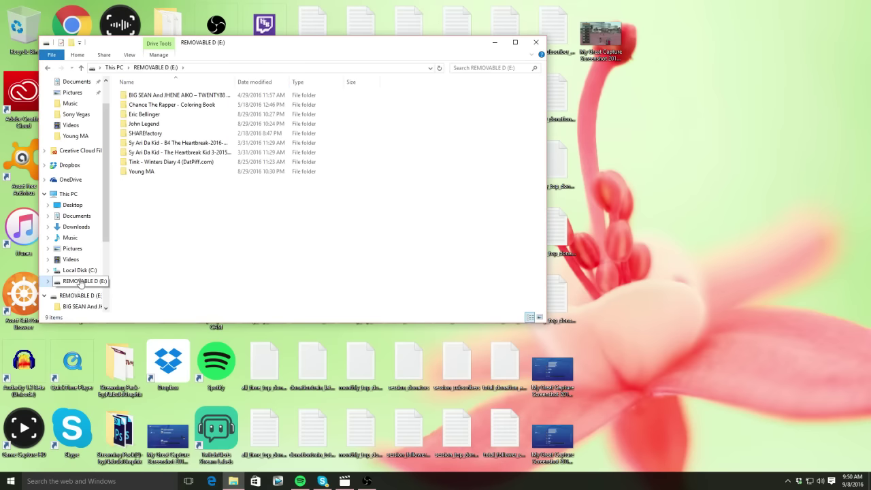
pyautogui.click(85, 298)
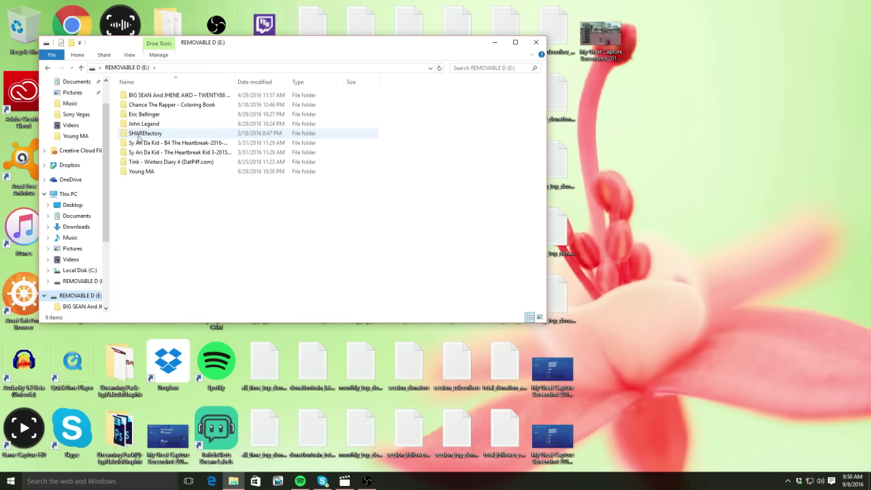
# Create a test New folder on the E: drive, then permanently delete it.
pyautogui.rightClick(211, 228)
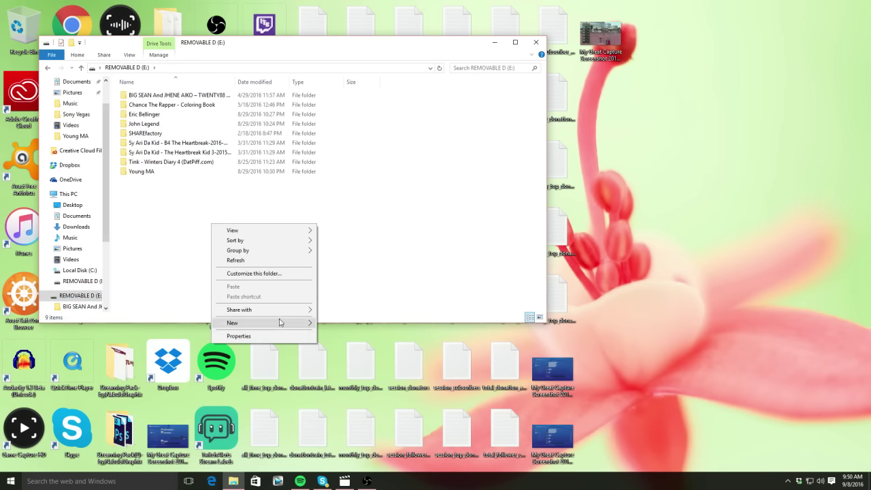
pyautogui.moveTo(279, 322)
pyautogui.click(338, 324)
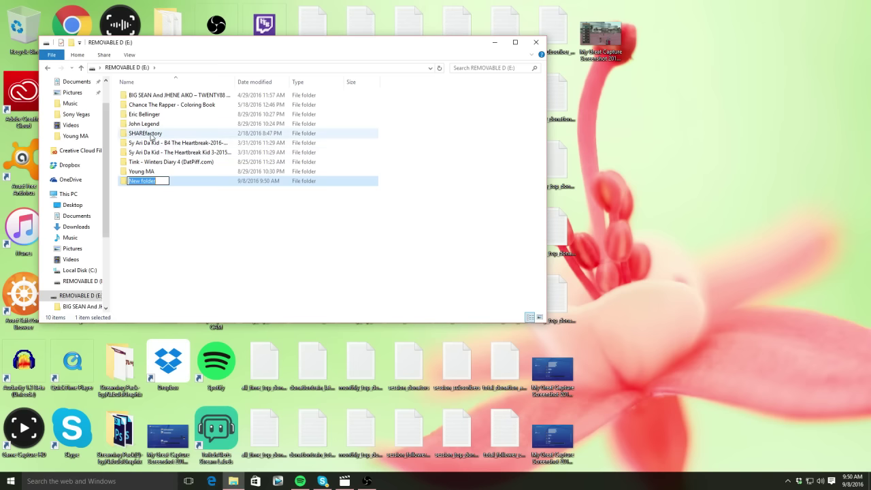
pyautogui.press('Return')
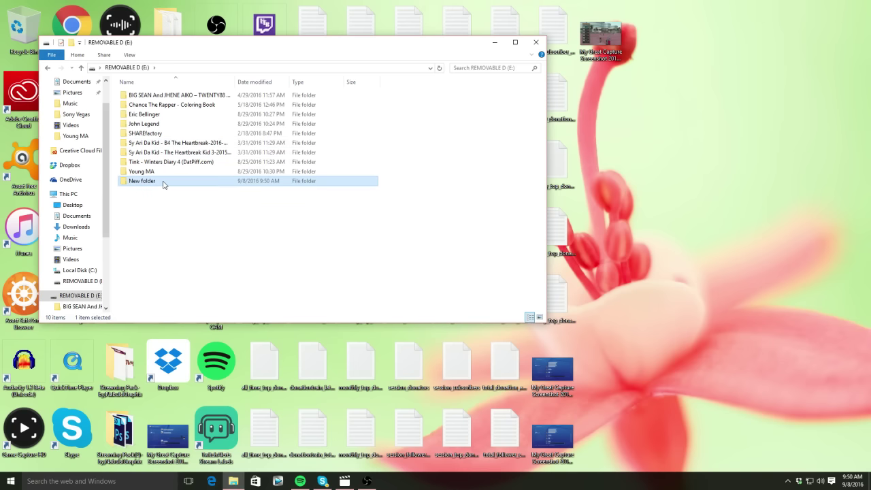
pyautogui.hotkey('shift', 'Delete')
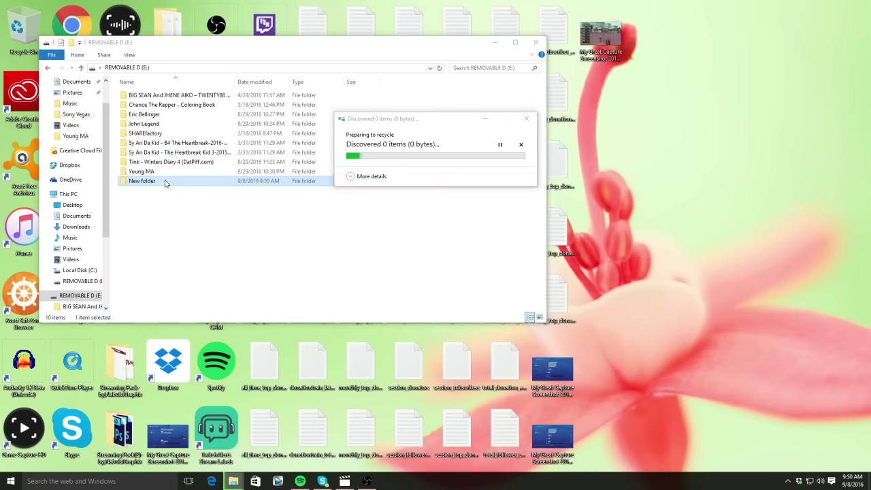
pyautogui.click(471, 277)
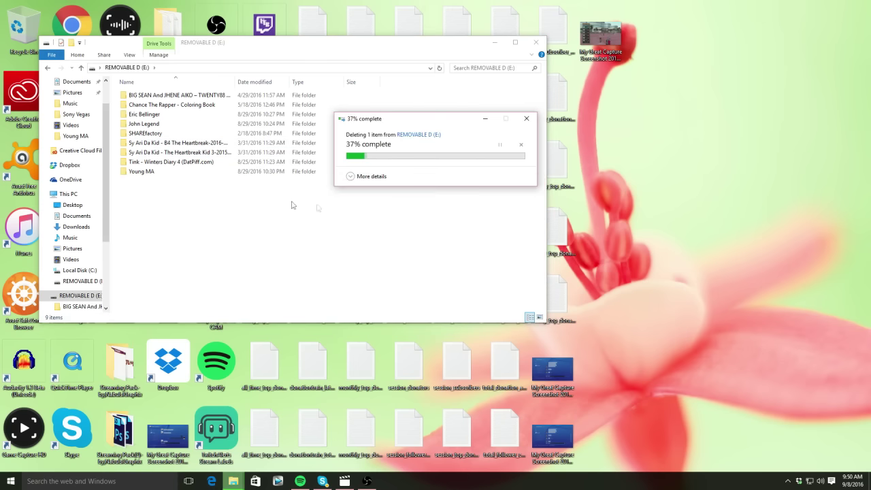
# Enter SHAREfactory, add and delete a temporary New folder, then open its Music folder.
pyautogui.doubleClick(164, 136)
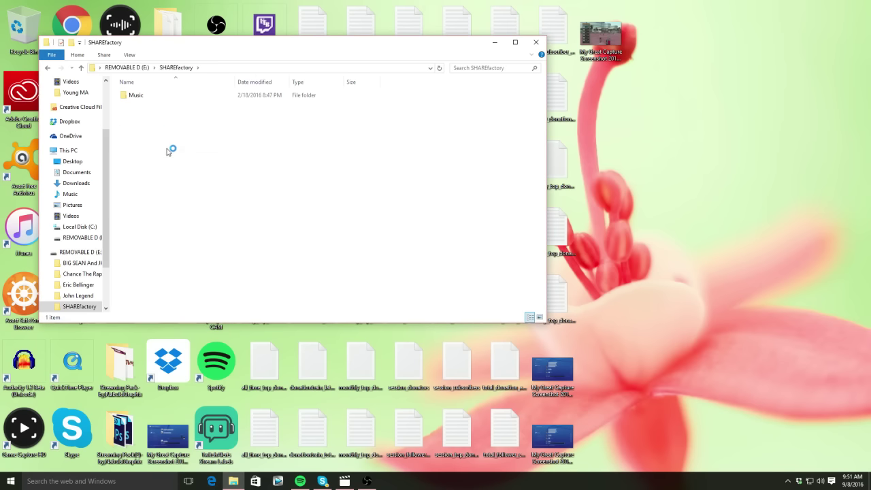
pyautogui.rightClick(169, 150)
pyautogui.moveTo(245, 248)
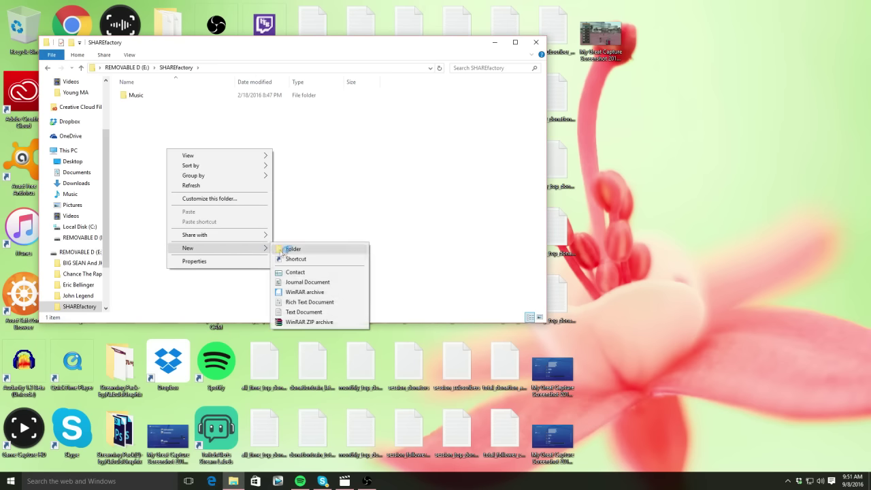
pyautogui.click(290, 248)
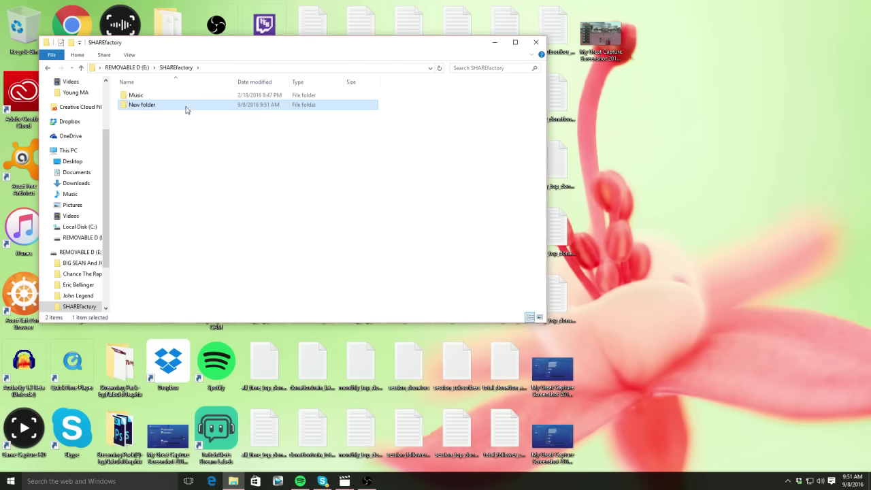
pyautogui.press('Delete')
pyautogui.click(469, 278)
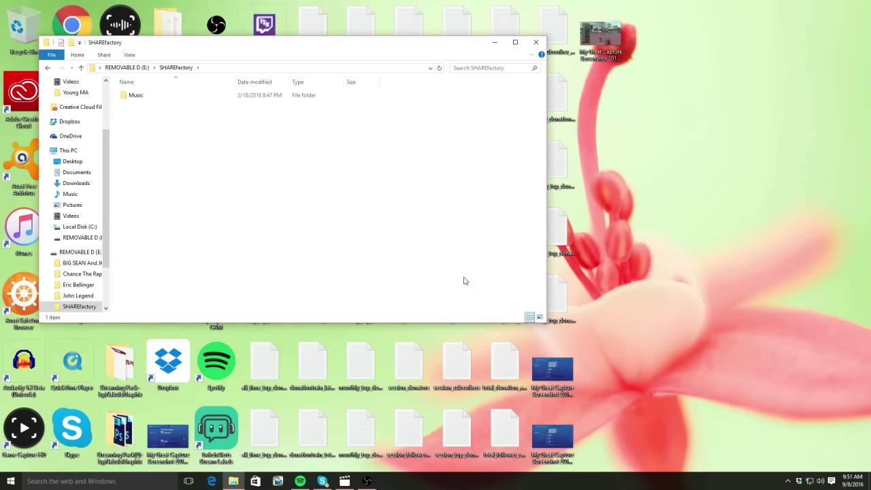
pyautogui.doubleClick(155, 98)
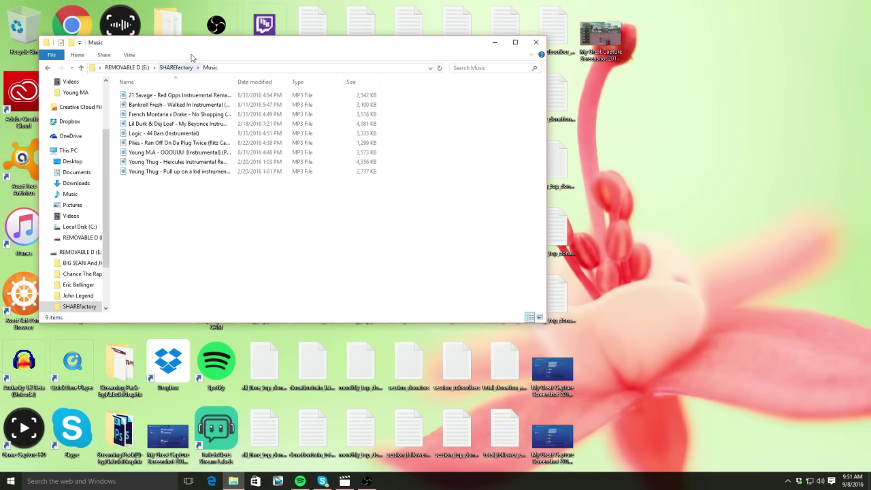
# Move the Music window aside and search YouTube for the lil uzi ps and qs instrumental.
pyautogui.moveTo(212, 59); pyautogui.dragTo(368, 117)
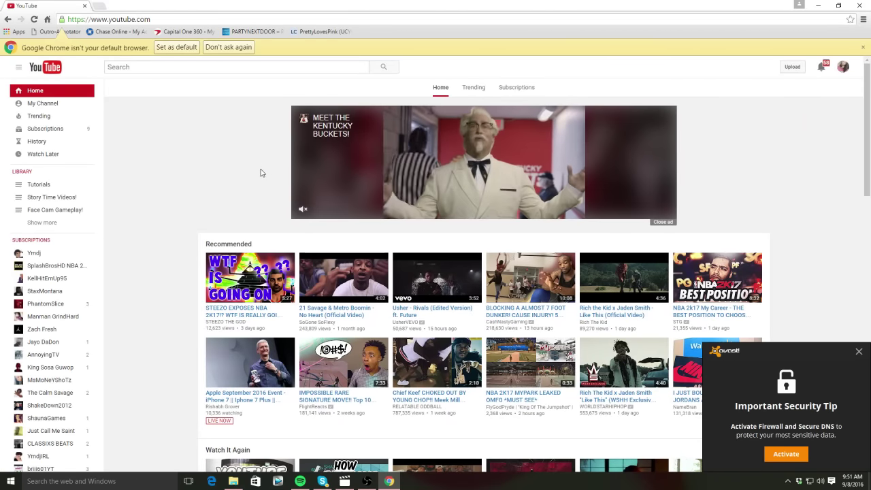
pyautogui.click(184, 71)
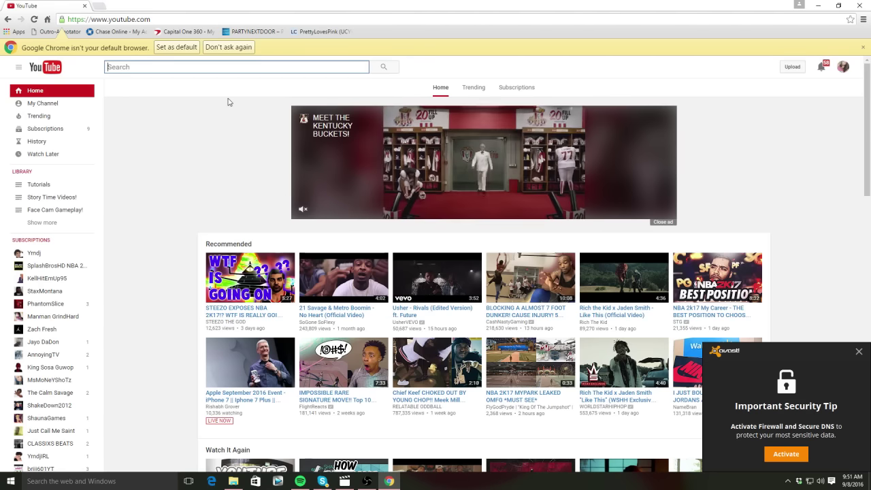
pyautogui.write('l')
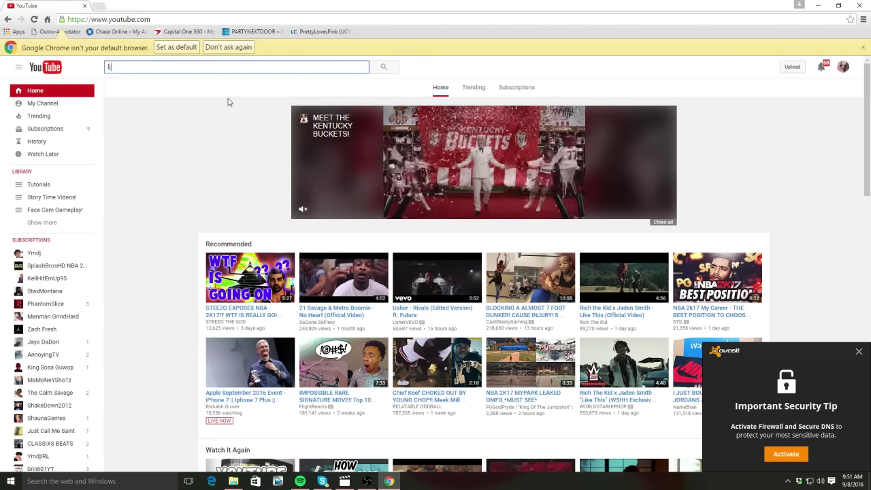
pyautogui.write('il uzi ')
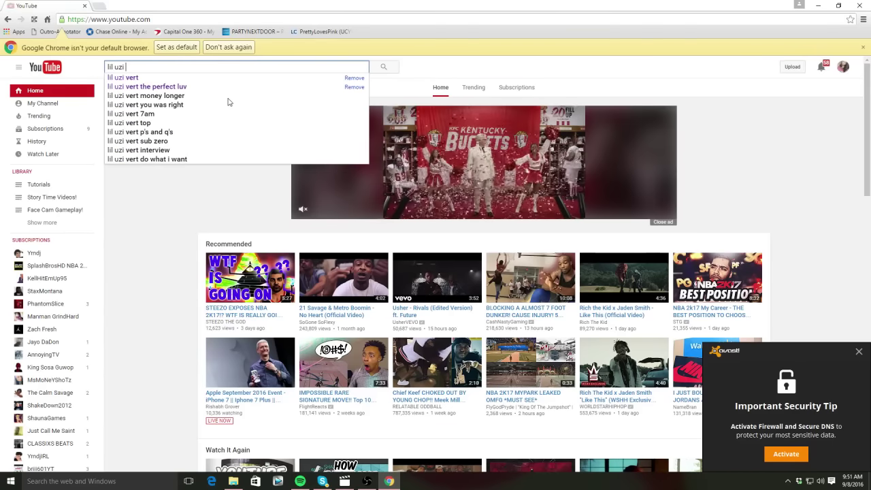
pyautogui.write('ps')
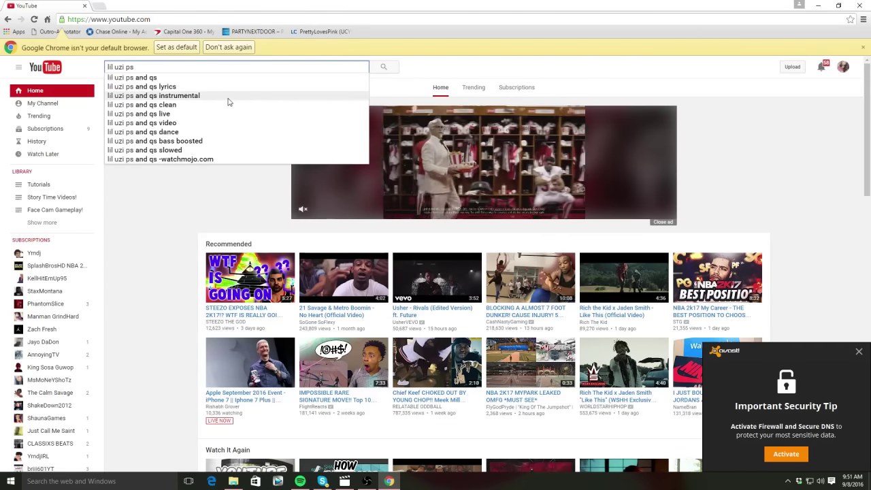
pyautogui.click(229, 102)
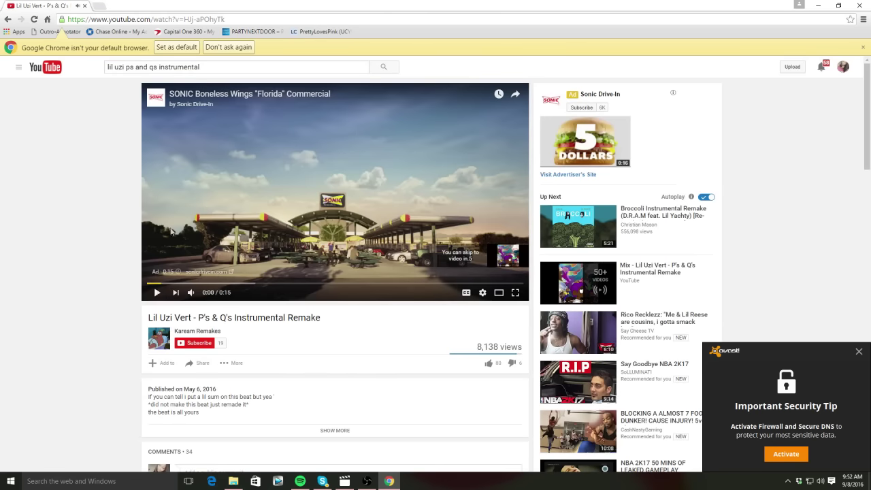
# Copy the P's & Q's Instrumental Remake video's web address and open a new browser tab.
pyautogui.rightClick(145, 20)
pyautogui.hotkey('ctrl', 'c')
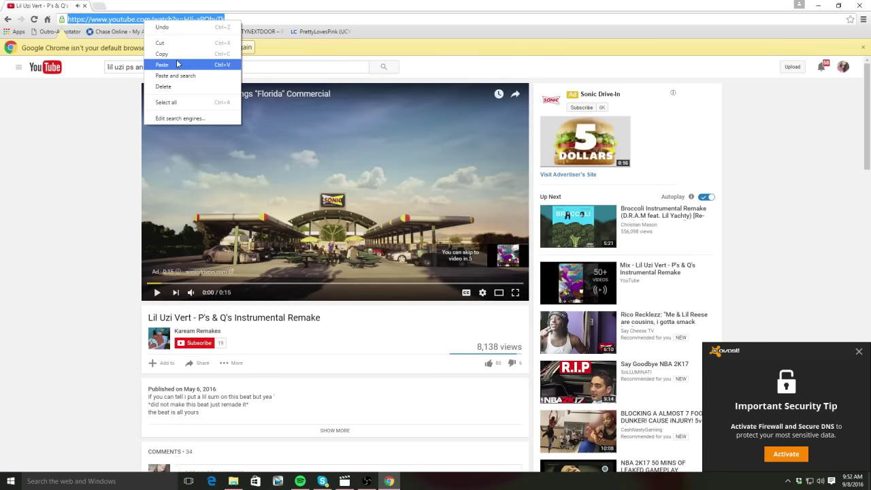
pyautogui.click(177, 58)
pyautogui.click(100, 6)
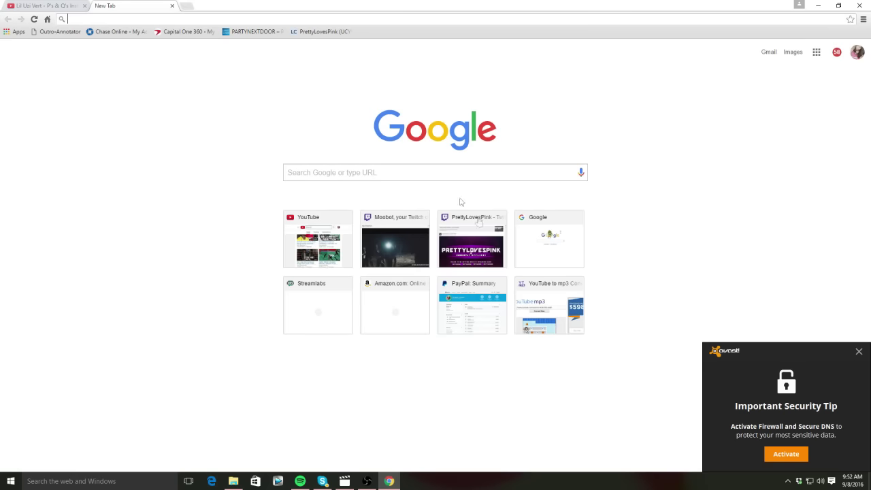
# Paste the P's & Q's video link into YouTube mp3, convert it, and download the MP3.
pyautogui.click(550, 305)
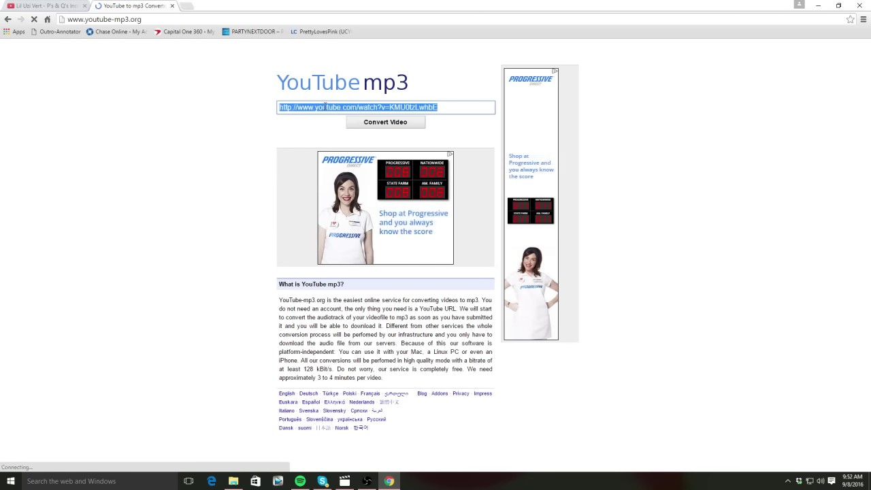
pyautogui.rightClick(325, 109)
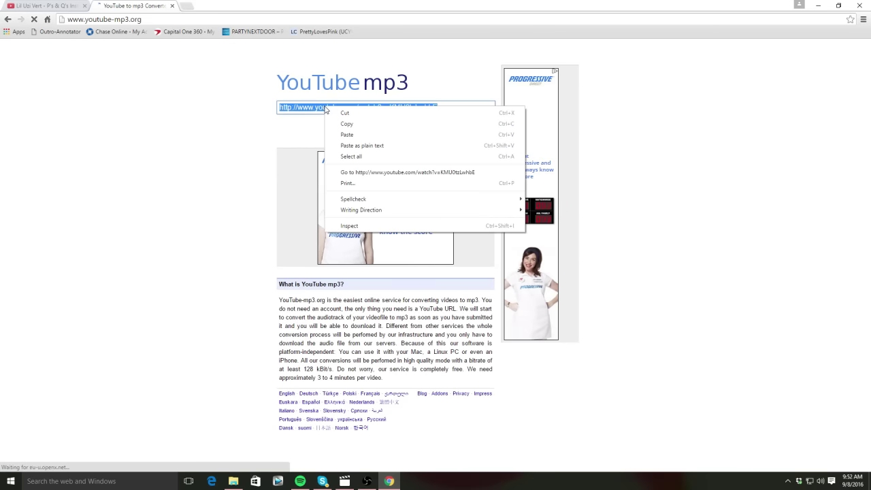
pyautogui.click(348, 134)
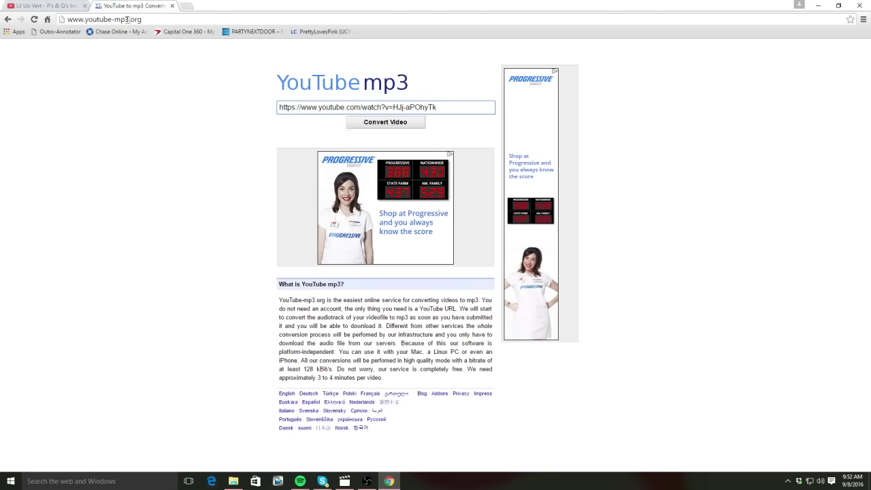
pyautogui.click(379, 124)
pyautogui.click(349, 138)
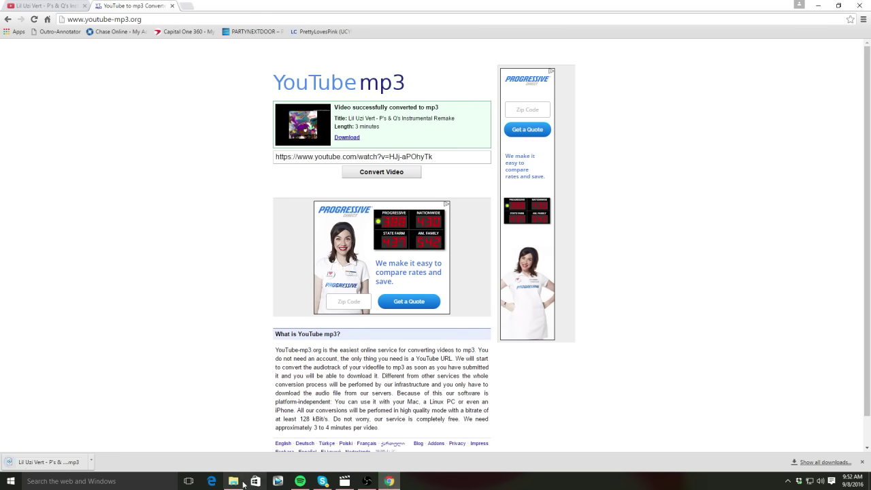
# Drop the downloaded P's & Q's mp3 into E: > SHAREfactory > Music and reopen that folder.
pyautogui.moveTo(58, 465); pyautogui.dragTo(338, 276)
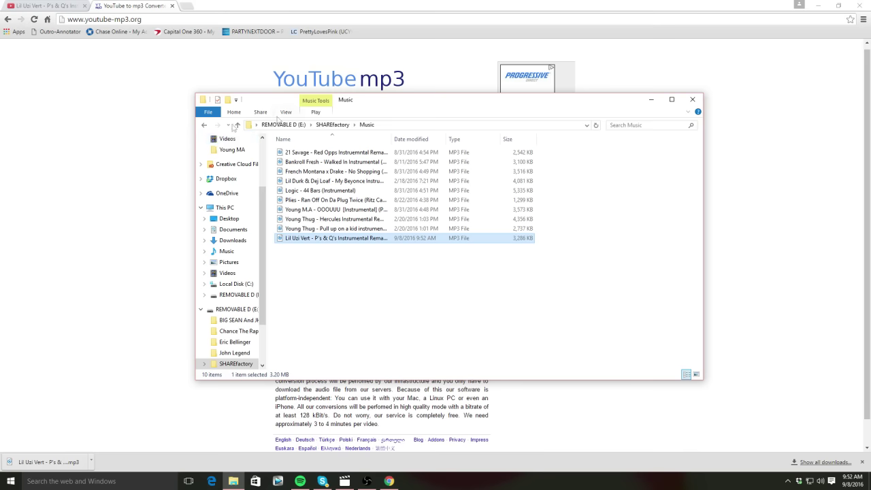
pyautogui.click(204, 127)
pyautogui.click(203, 126)
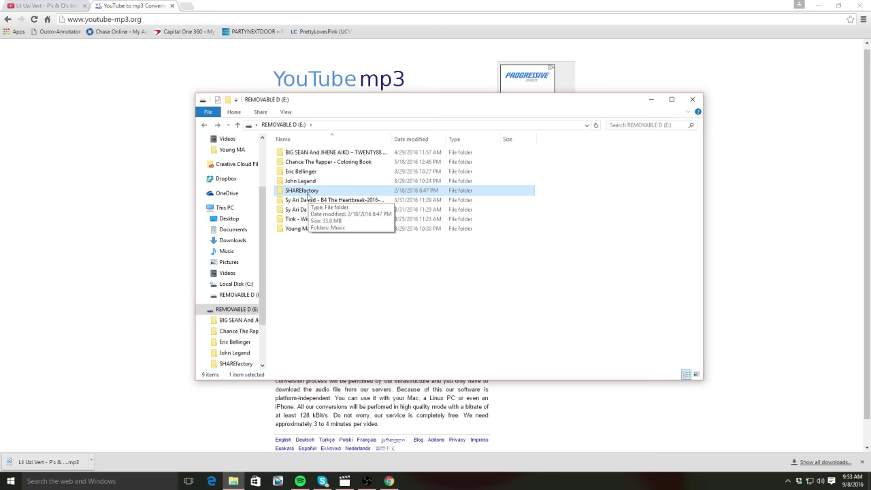
pyautogui.doubleClick(307, 191)
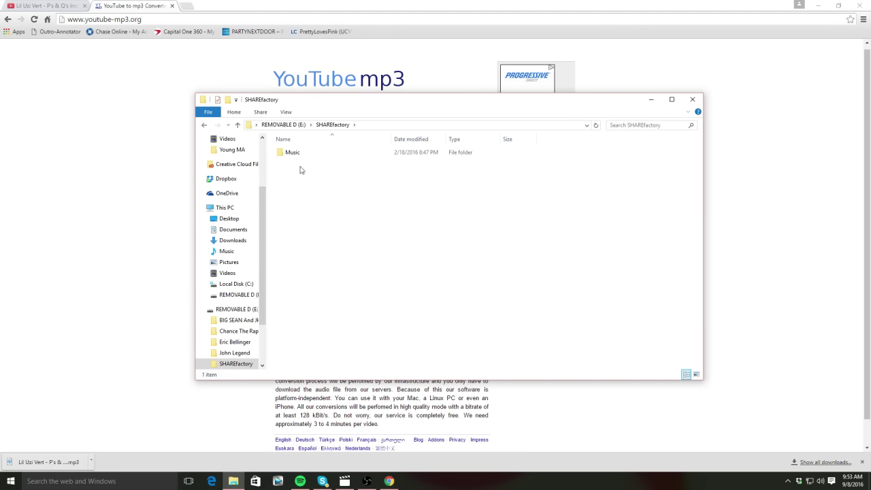
pyautogui.doubleClick(292, 154)
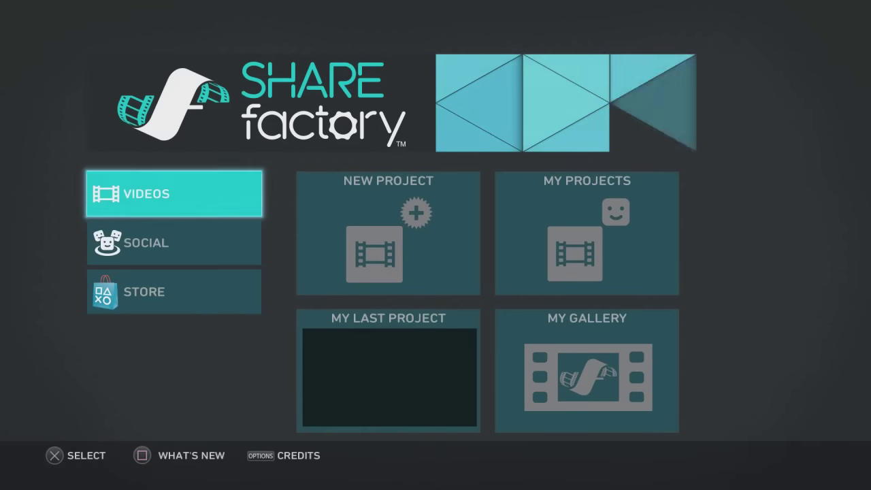
# Move to the New Project option on the SHAREfactory main menu.
pyautogui.press('Right')
# Start a Life is Strange-themed project, deselecting its Title, Outro and Stinger clips.
pyautogui.press('Return')
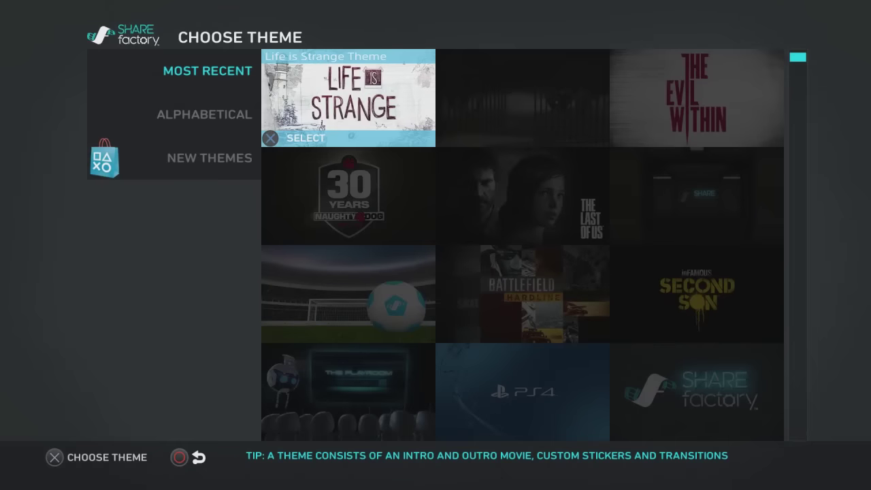
pyautogui.press('Return')
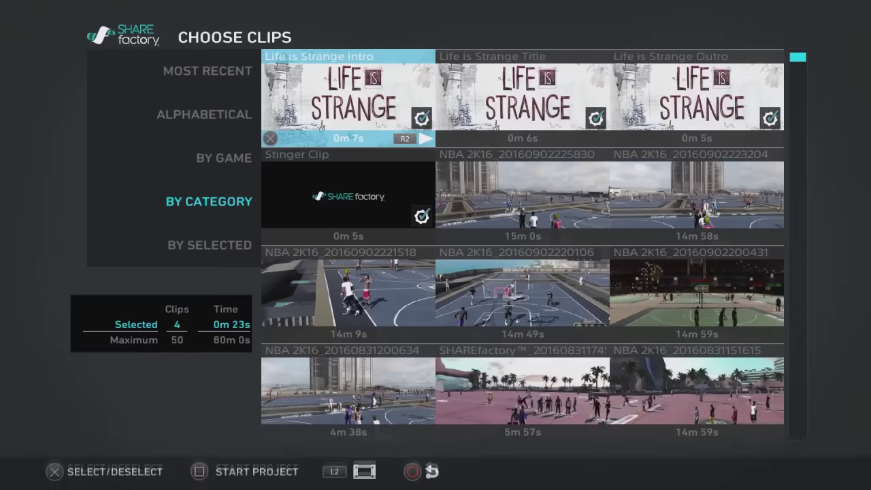
pyautogui.press('Right')
pyautogui.press('Right')
pyautogui.press('Return')
pyautogui.press('Left')
pyautogui.press('Left')
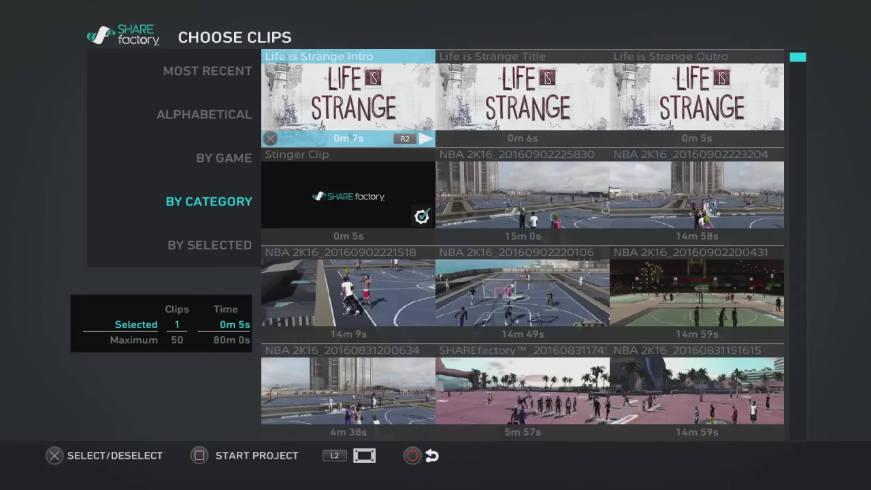
pyautogui.press('Down')
pyautogui.press('Return')
# Select the 4m 38s NBA 2K16 clip and start the project named Life is Strange.
pyautogui.press('Down')
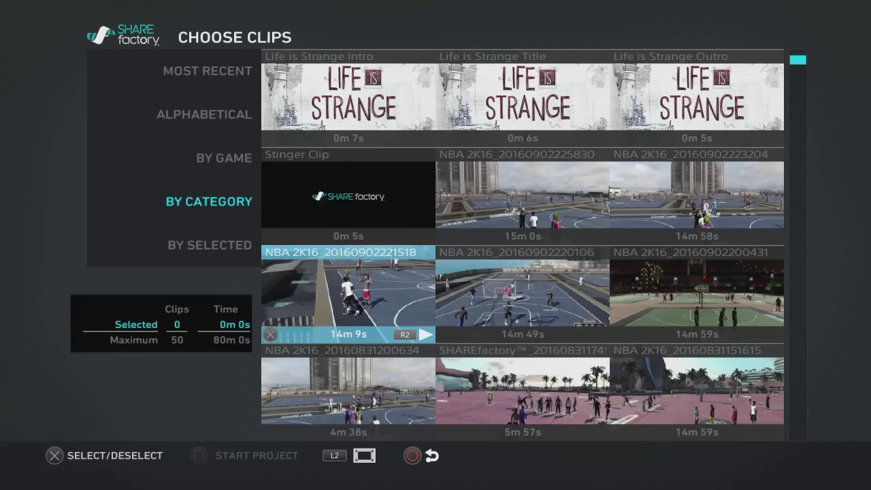
pyautogui.press('Right')
pyautogui.press('Down')
pyautogui.press('Left')
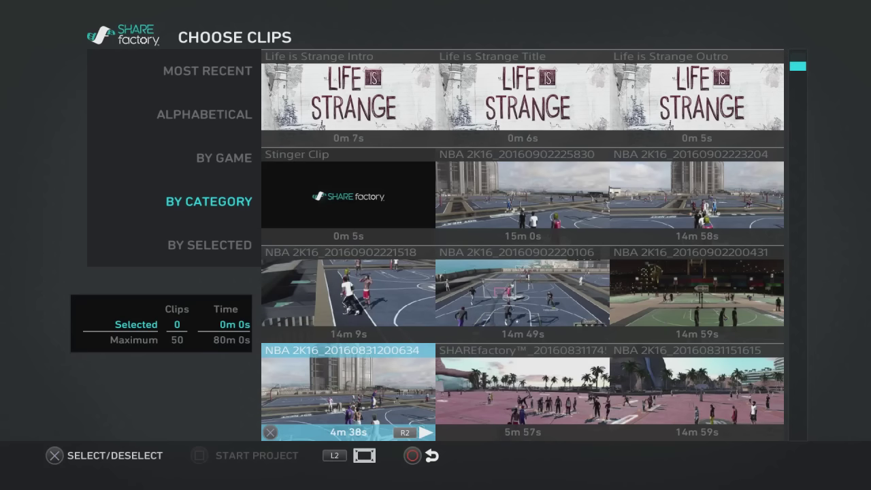
pyautogui.press('Return')
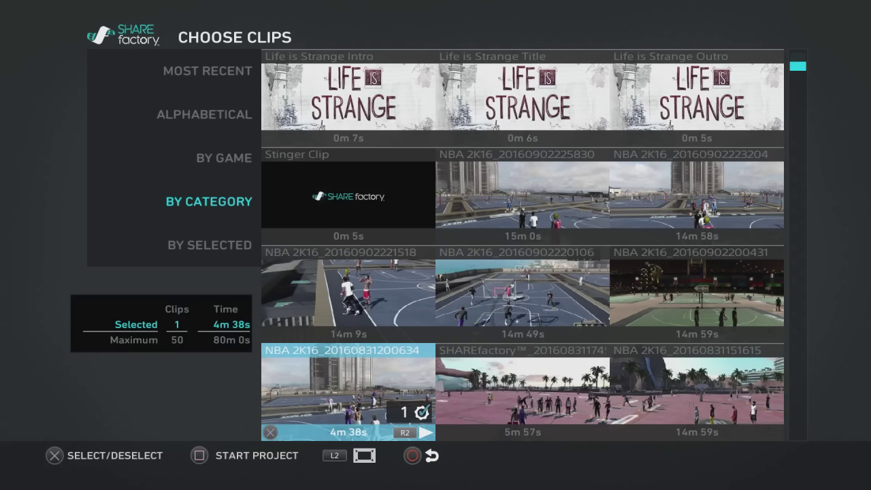
pyautogui.press('s')
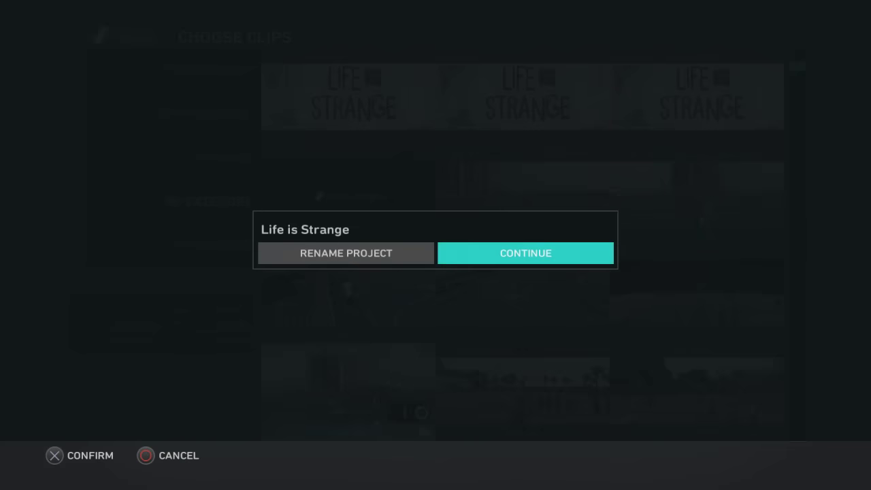
pyautogui.press('Return')
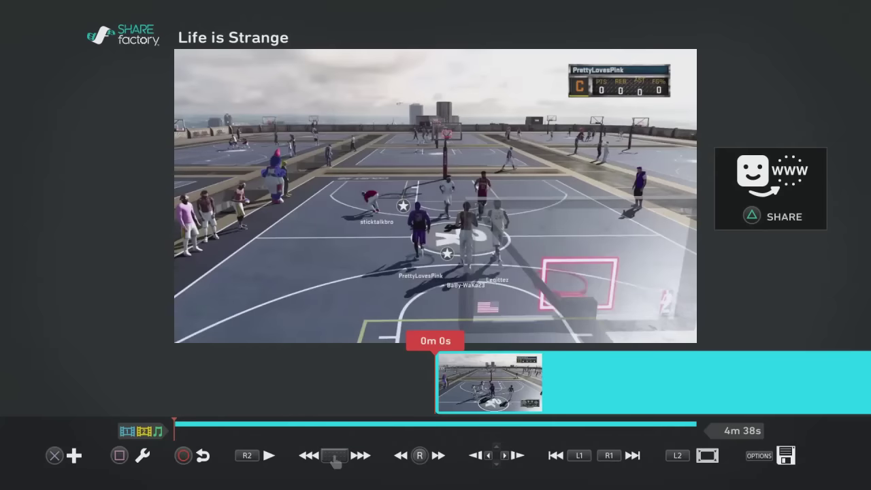
pyautogui.press('Return')
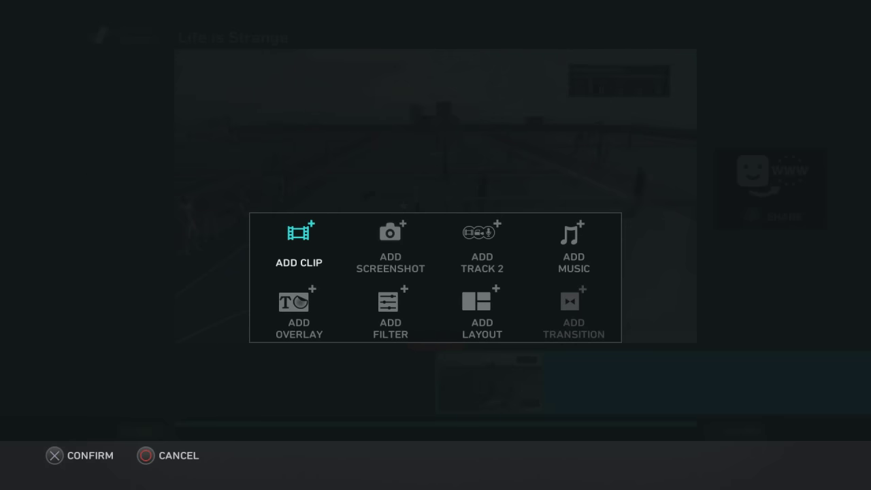
# Open Add Music, browse the recent tracks, then choose USB Import to list the drive's MP3s.
pyautogui.press('Right')
pyautogui.press('Right')
pyautogui.press('Right')
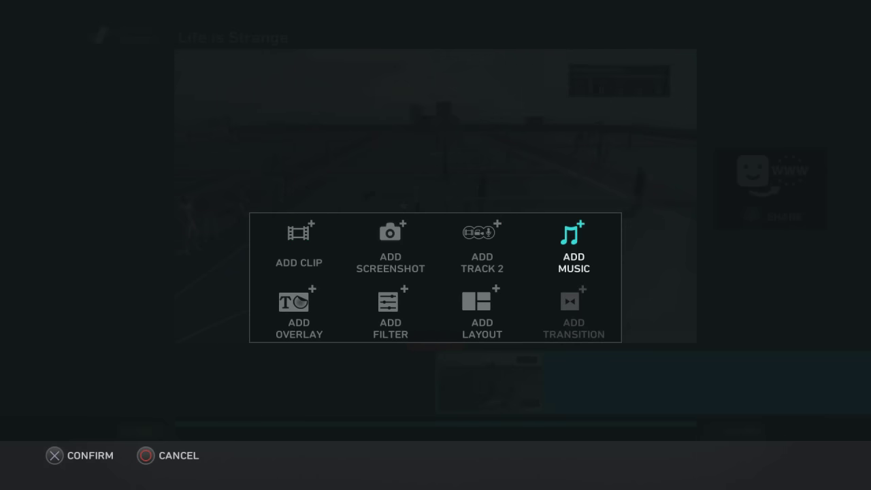
pyautogui.press('Return')
pyautogui.press('Right')
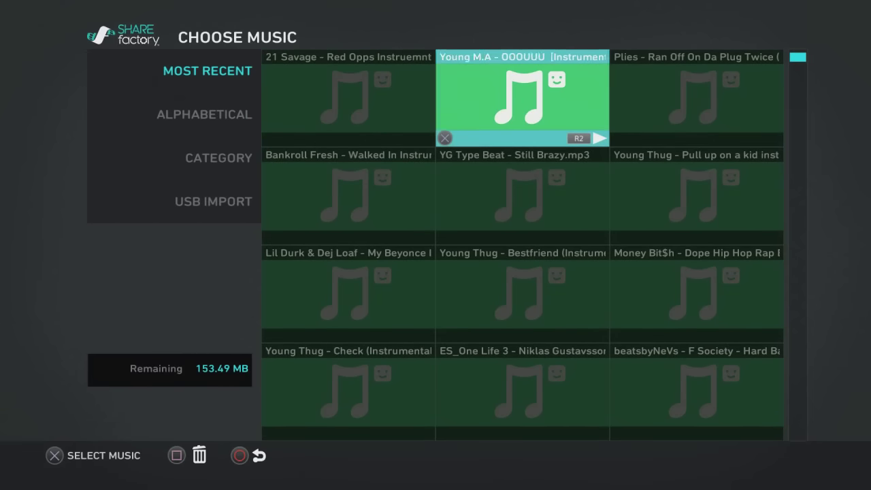
pyautogui.press('Right')
pyautogui.press('Down')
pyautogui.press('Down')
pyautogui.press('Left')
pyautogui.press('Left')
pyautogui.press('Down')
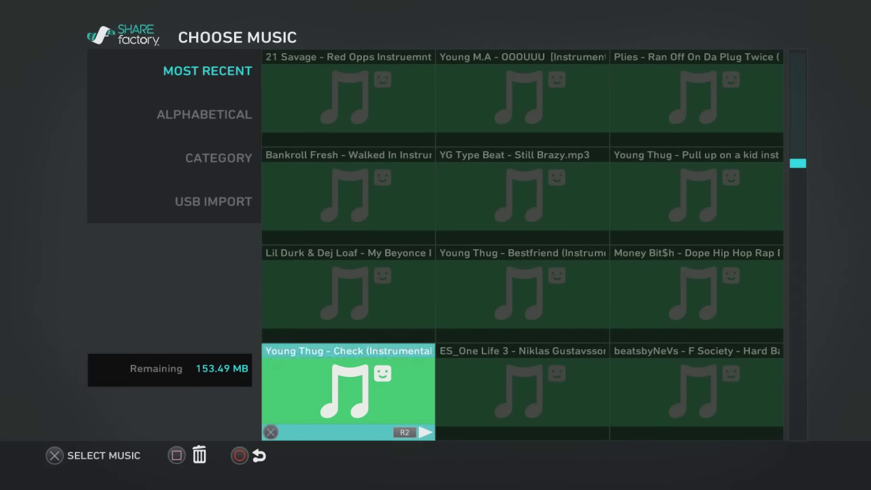
pyautogui.press('Right')
pyautogui.press('Right')
pyautogui.press('Up')
pyautogui.press('Up')
pyautogui.press('Up')
pyautogui.press('Left')
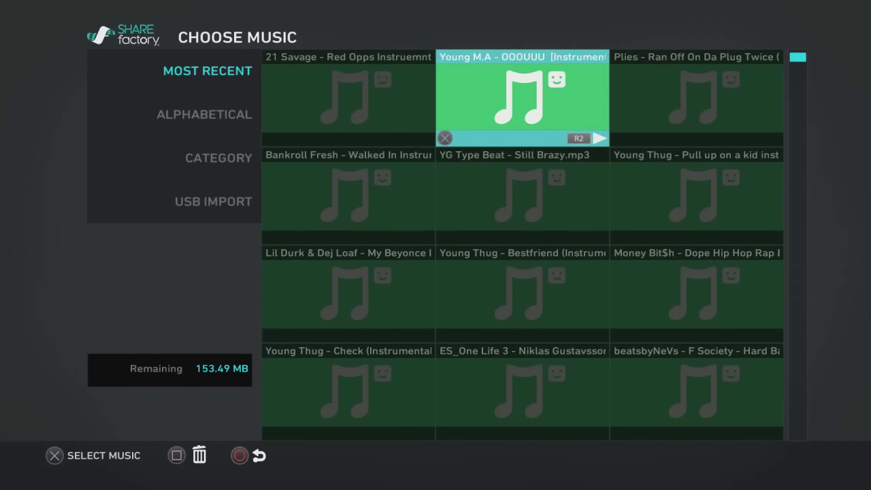
pyautogui.press('Left')
pyautogui.press('Left')
pyautogui.press('Down')
pyautogui.press('Down')
pyautogui.press('Down')
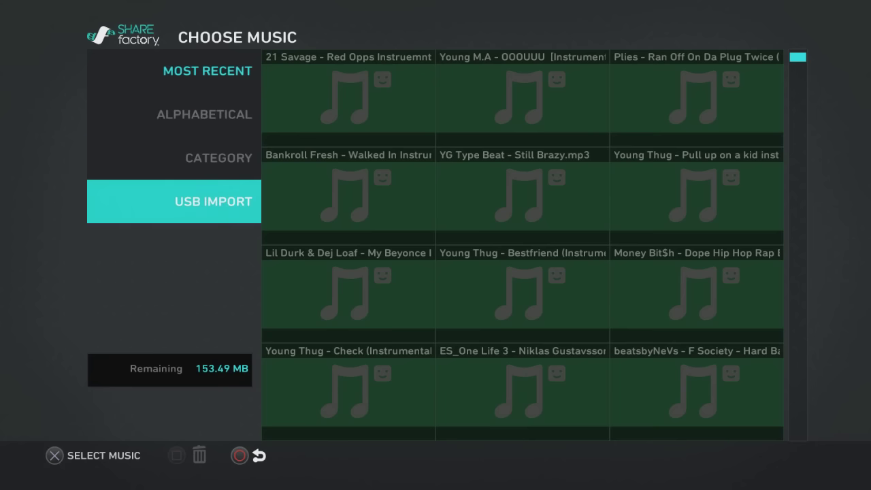
pyautogui.press('Return')
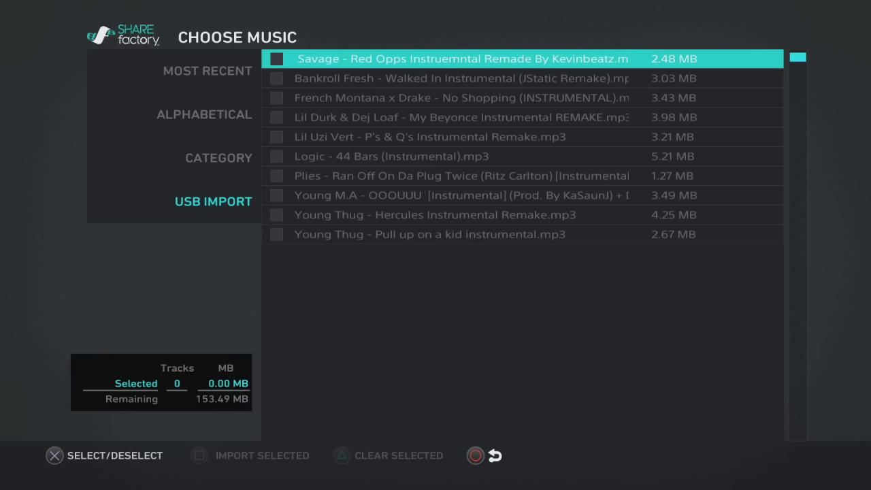
# Check the Lil Uzi Vert P's & Q's Instrumental Remake in the USB list and import it.
pyautogui.press('Down')
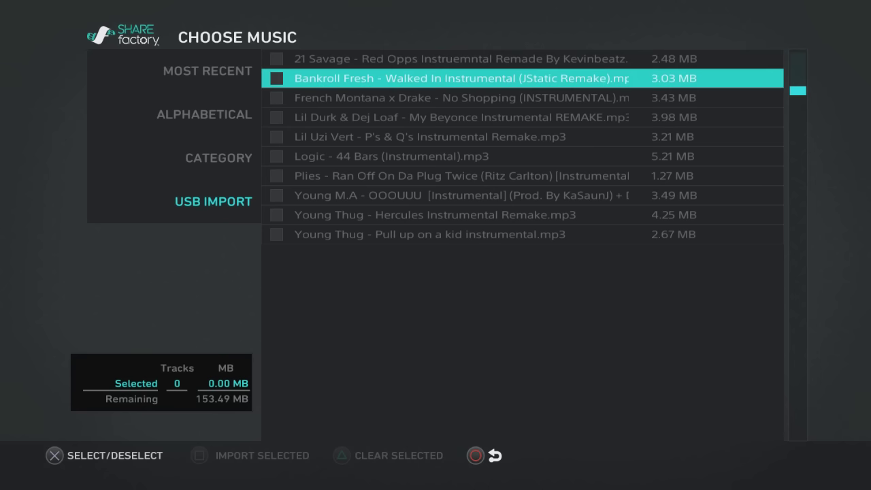
pyautogui.press('Down')
pyautogui.press('Down')
pyautogui.press('Down')
pyautogui.press('Down')
pyautogui.press('Down')
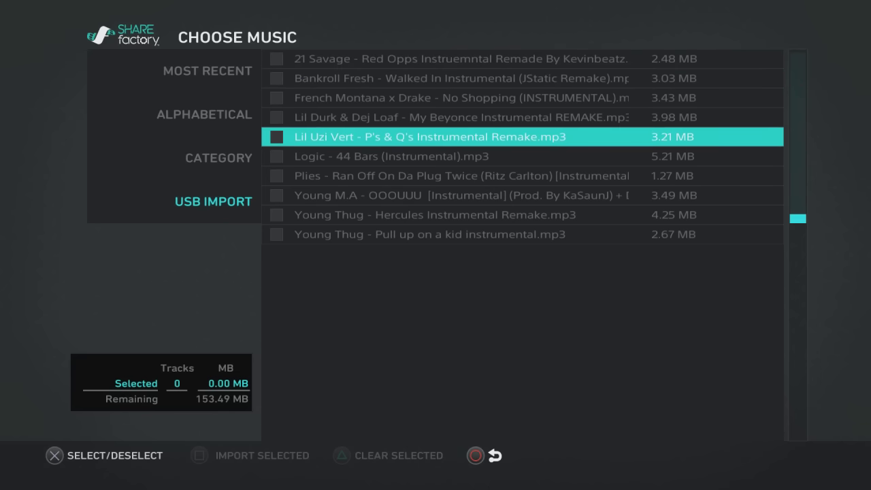
pyautogui.press('Up')
pyautogui.press('Up')
pyautogui.press('Return')
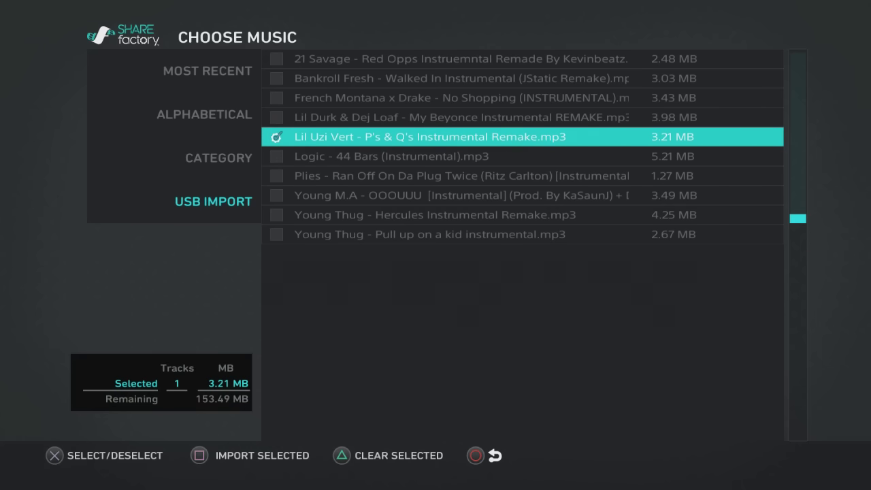
pyautogui.press('Return')
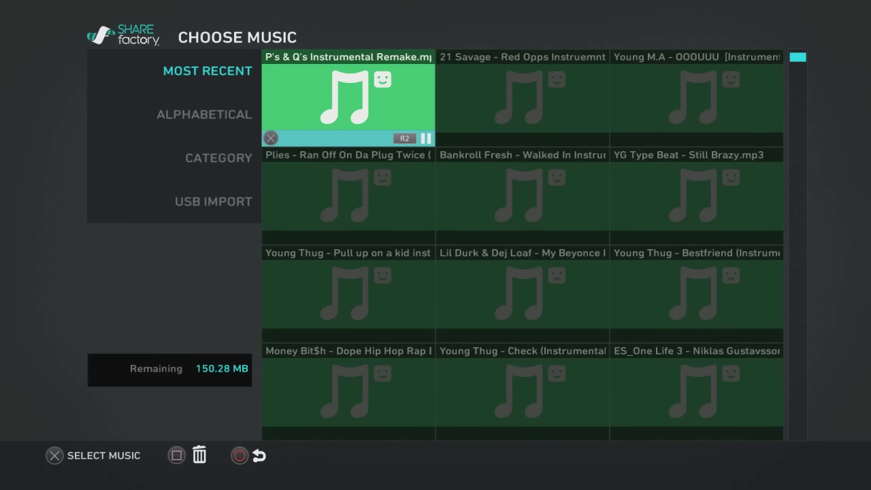
# Add the P's & Q's instrumental as project music, stepping through it to its 7m 0s end.
pyautogui.press('Return')
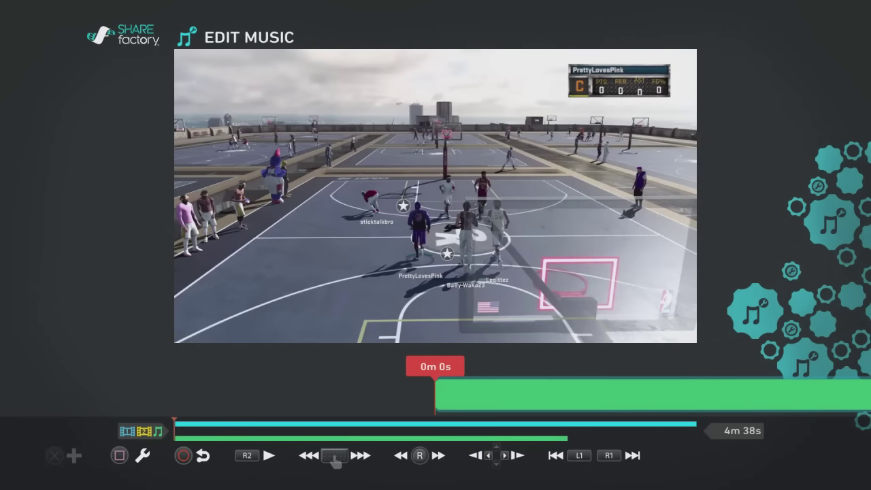
pyautogui.press('Escape')
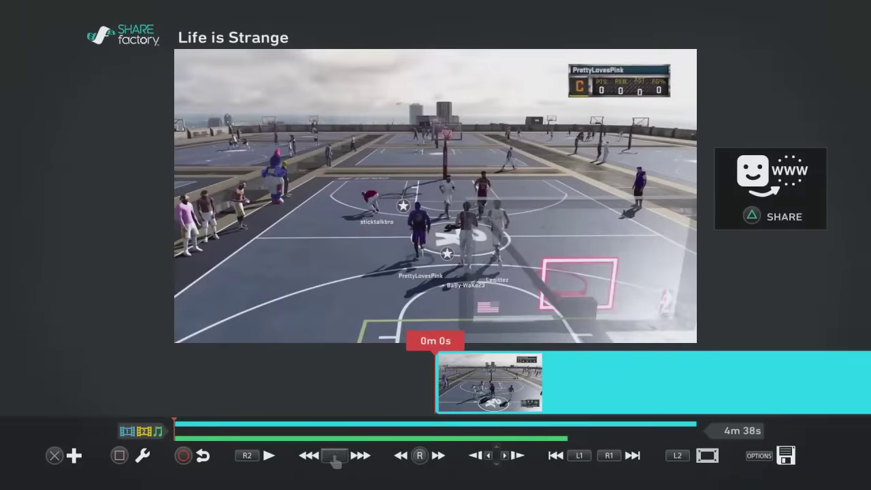
pyautogui.press('Return')
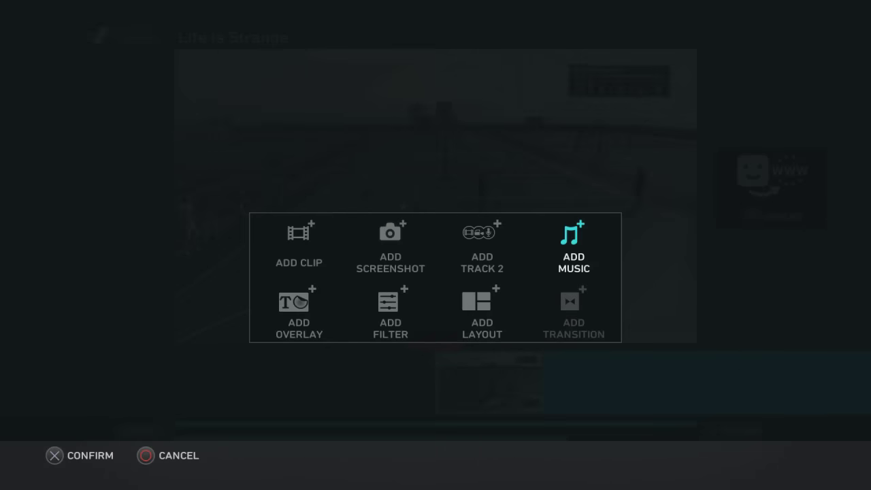
pyautogui.press('Return')
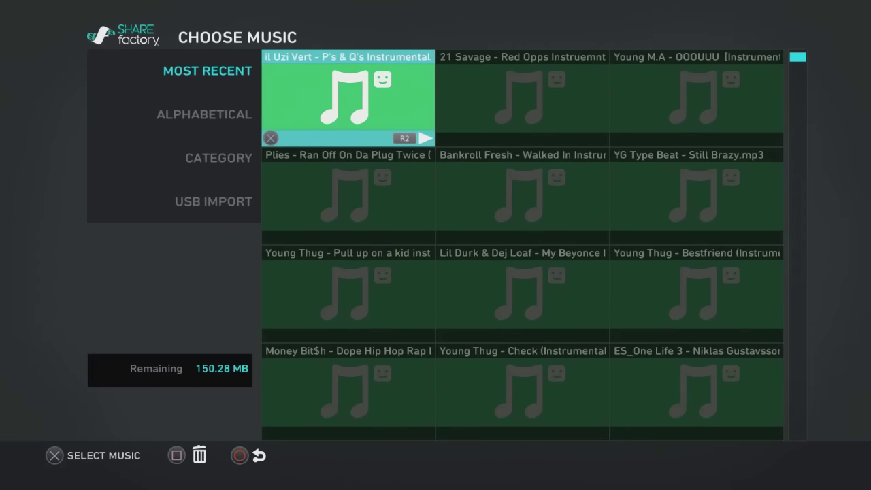
pyautogui.press('Return')
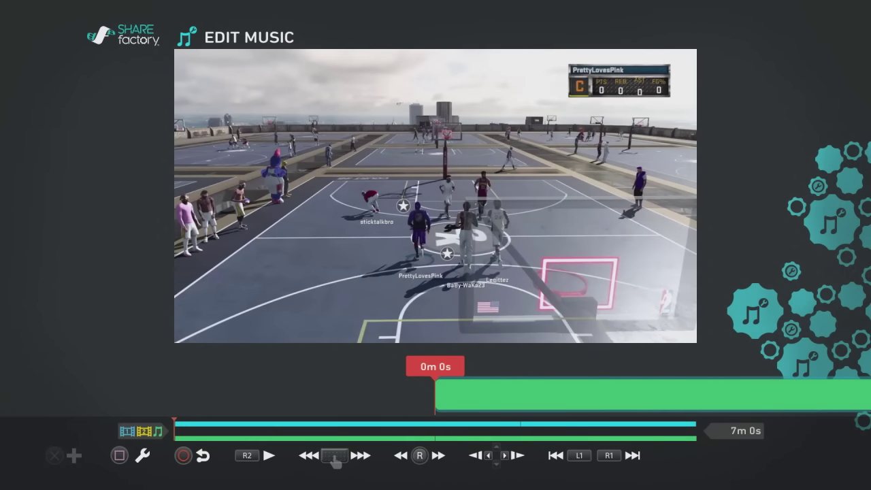
pyautogui.press('Right')
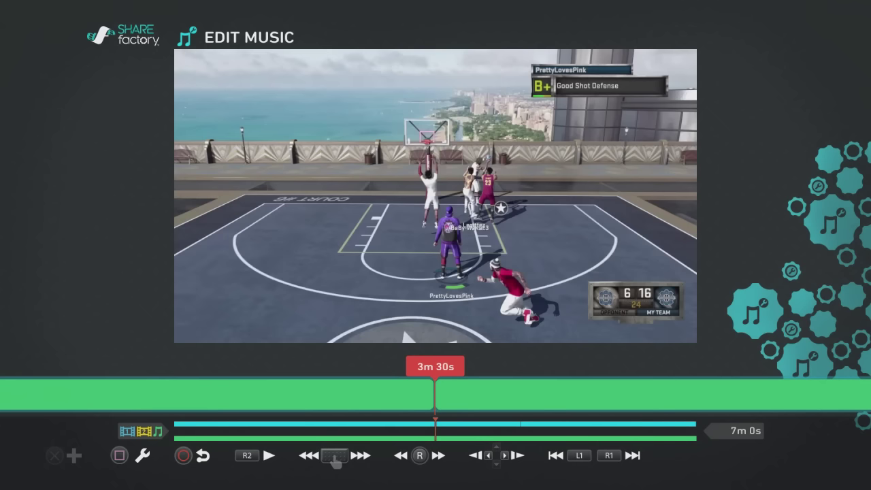
pyautogui.press('Right')
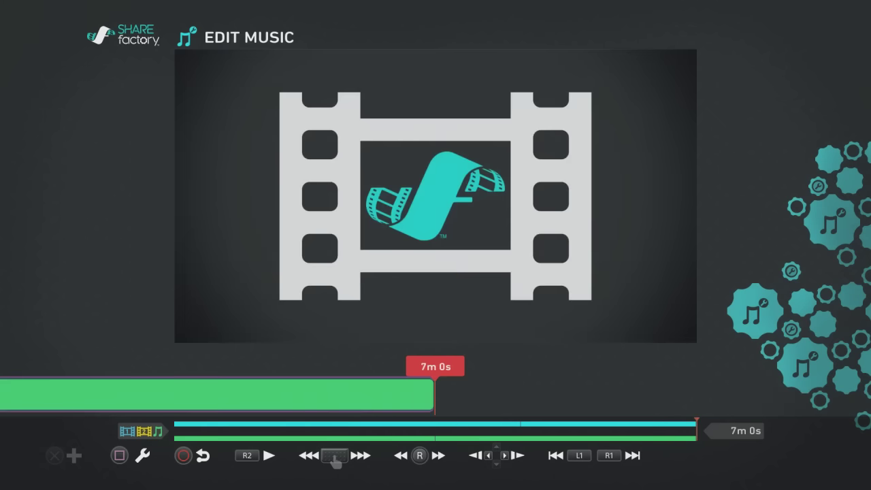
pyautogui.press('Escape')
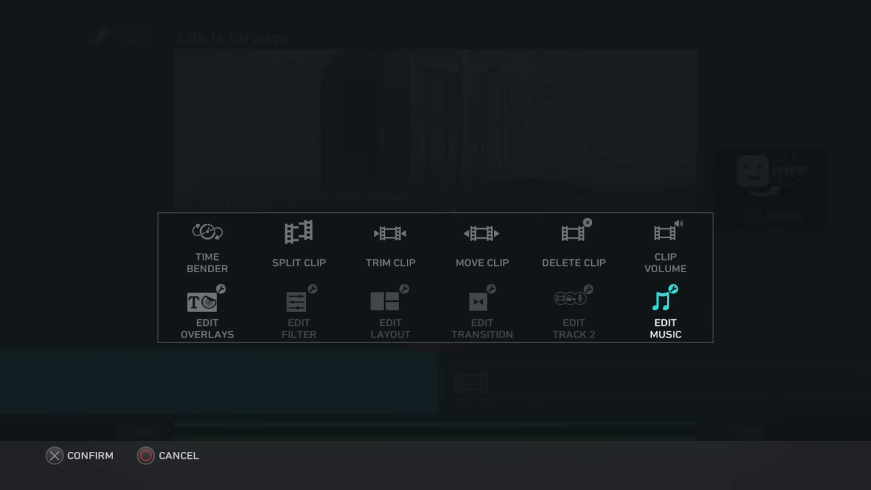
pyautogui.press('Right')
pyautogui.press('Left')
# Open the project's music editing and split the instrumental at 4m 36s.
pyautogui.press('Return')
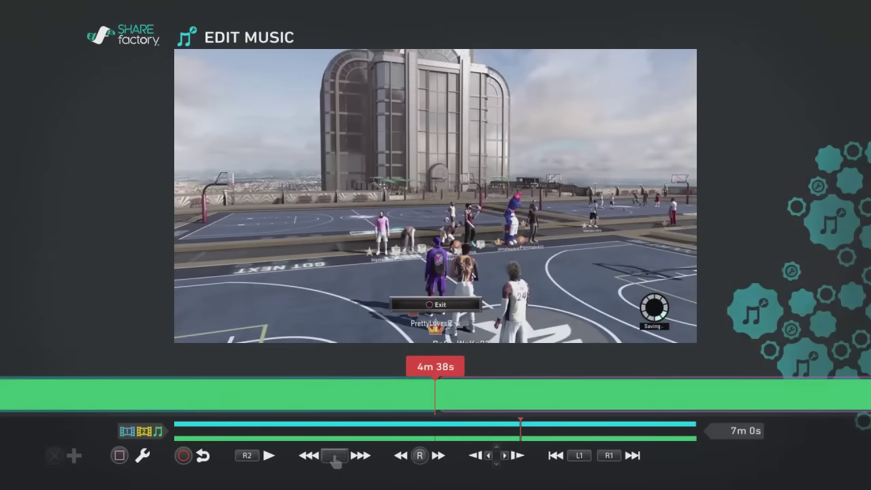
pyautogui.press('Return')
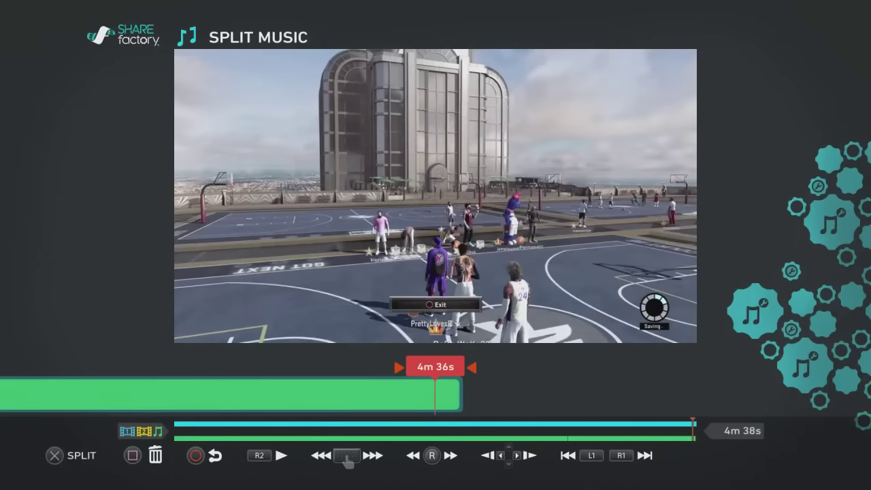
pyautogui.press('Delete')
pyautogui.press('Return')
pyautogui.press('Return')
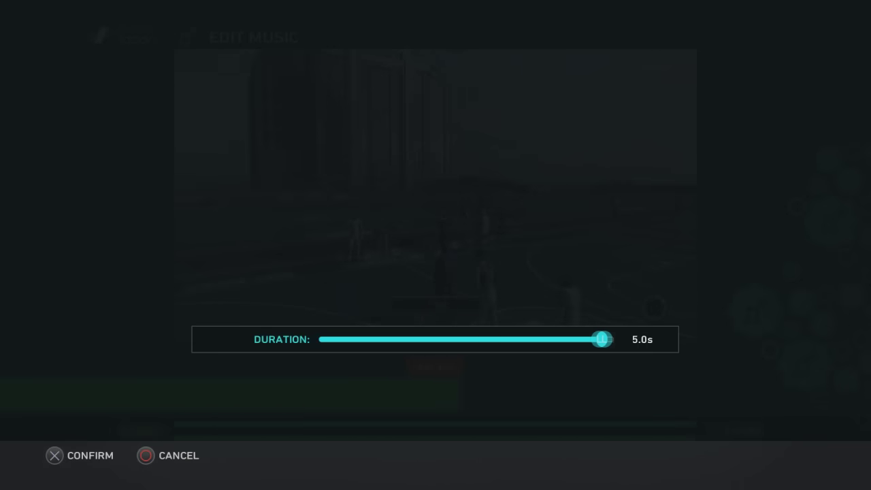
pyautogui.press('Return')
# Delete the music after the split and add a 5.0s fade-out to the remaining track.
pyautogui.press('Left')
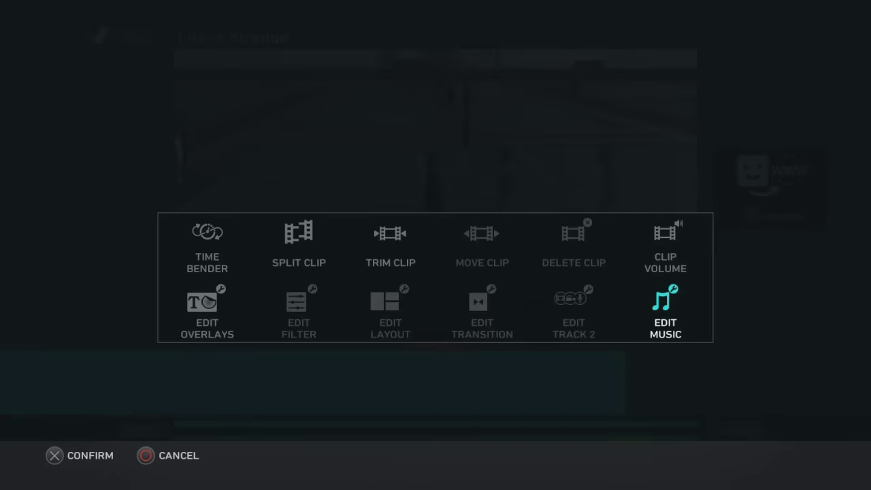
# Open the Clip Volume setting for the music and check its level.
pyautogui.press('Up')
pyautogui.press('Return')
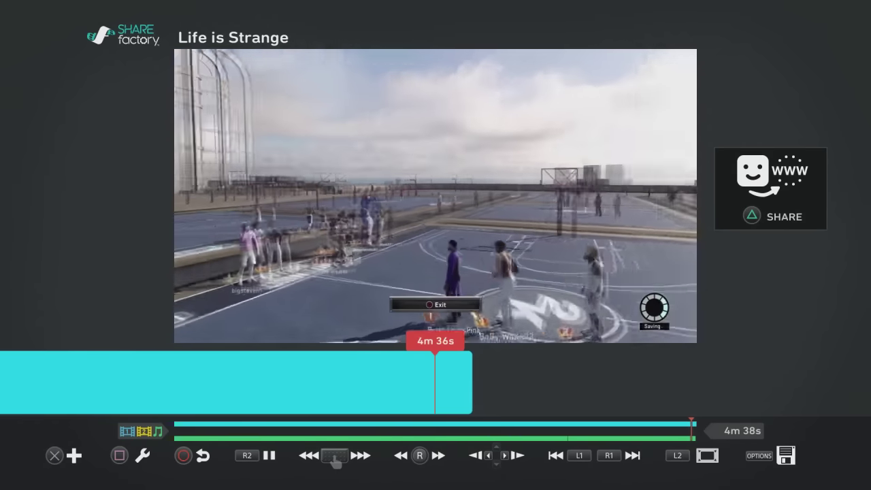
# Pause the preview playback near the project's 4m 38s end.
pyautogui.press('space')
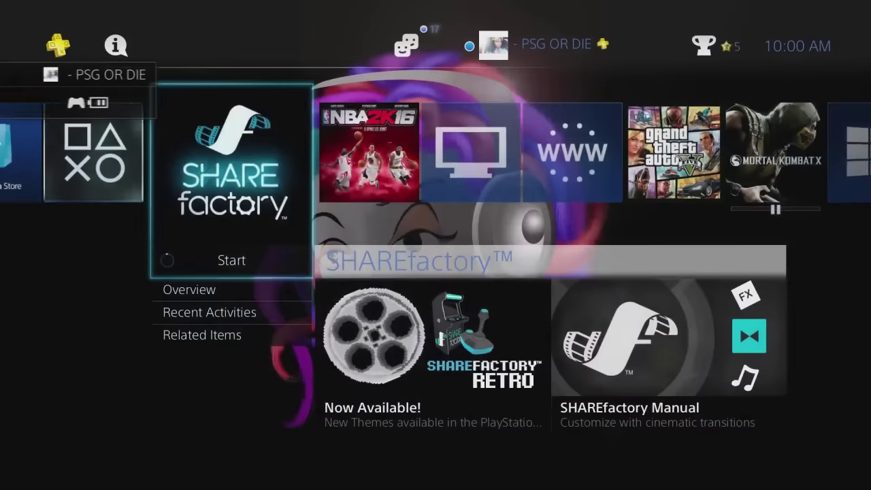
# View the PS4 Notifications Uploads list to confirm the NBA 2K16 and SHAREfactory items uploaded.
pyautogui.press('Up')
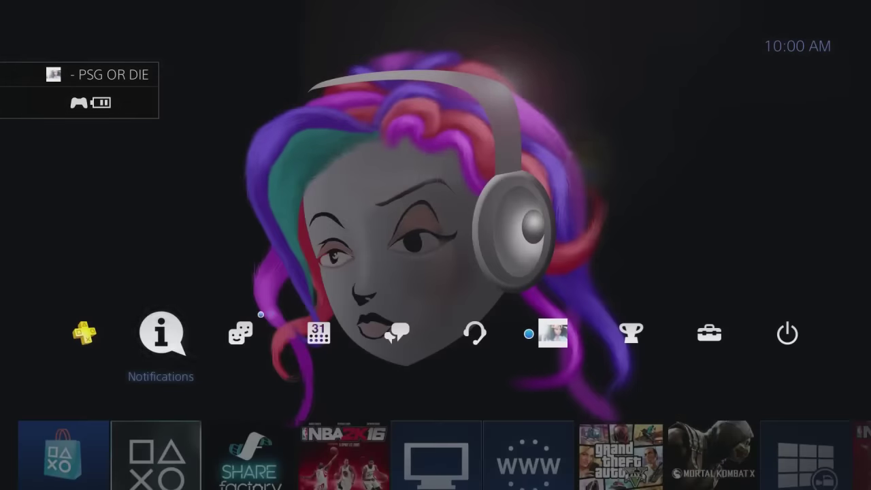
pyautogui.press('Return')
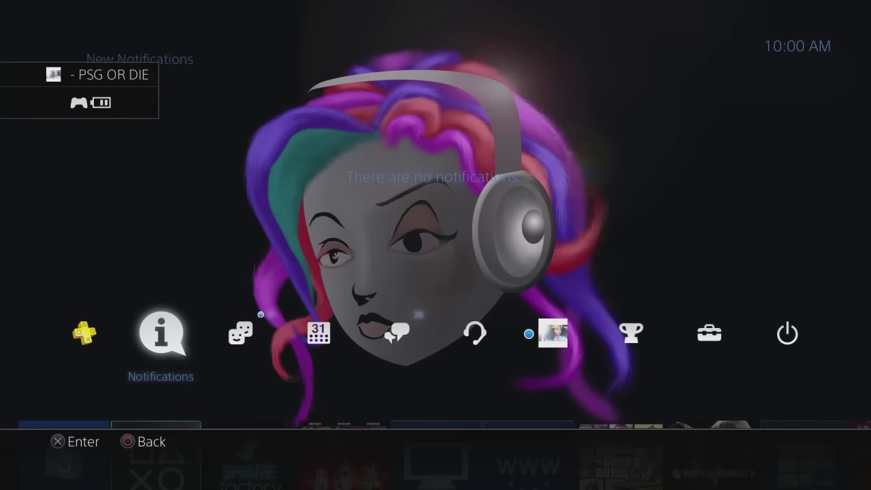
pyautogui.press('Down')
pyautogui.press('Down')
pyautogui.press('Down')
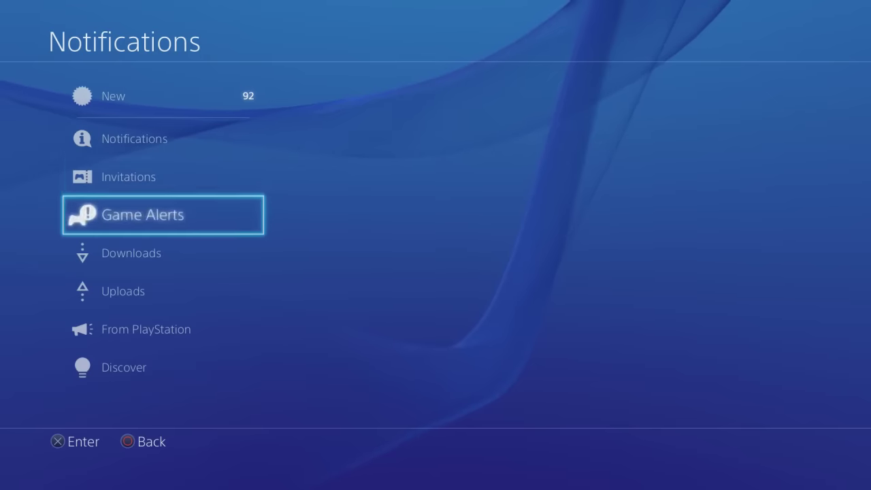
pyautogui.press('Down')
pyautogui.press('Down')
pyautogui.press('Return')
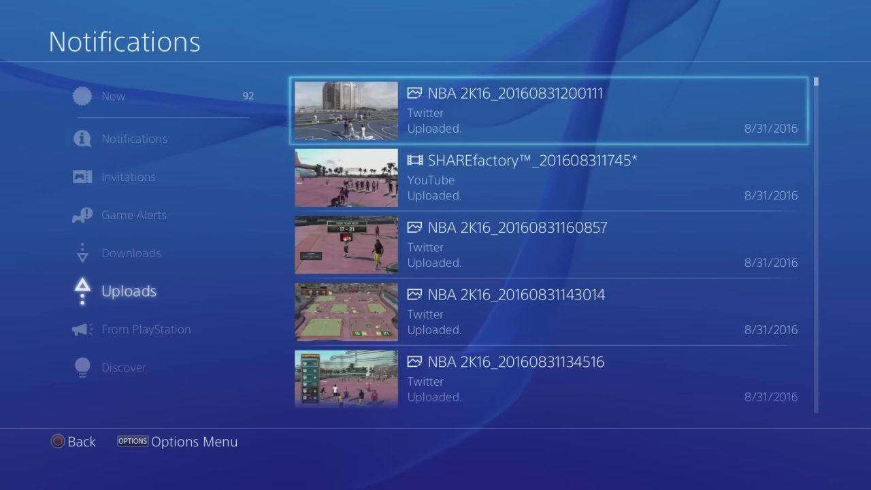